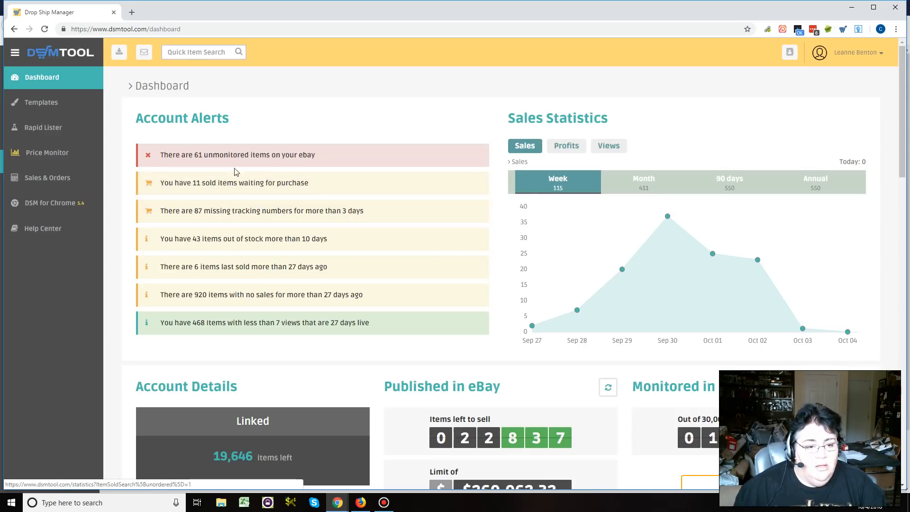
Open the sold items waiting for purchase and the Amazon offer page for the Galaxy Note 9 screen protector order
left_click(265, 184)
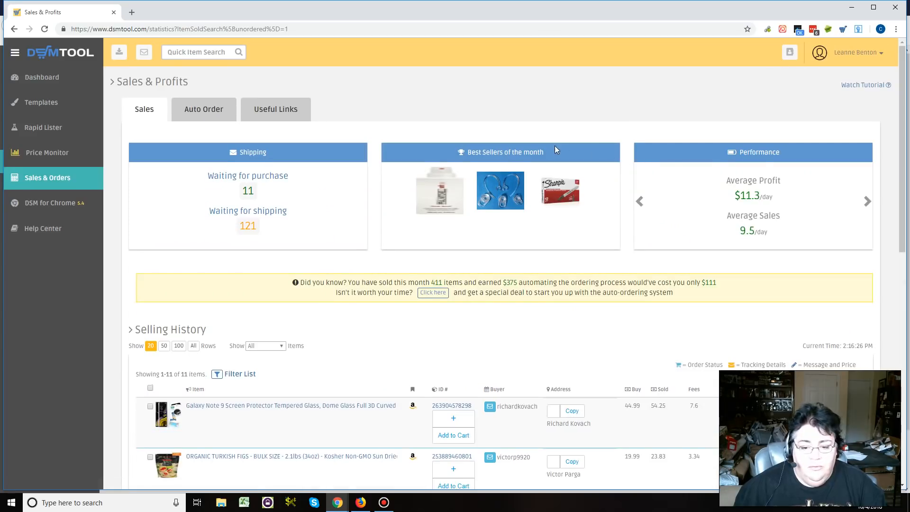
scroll(426, 187, "down", 6)
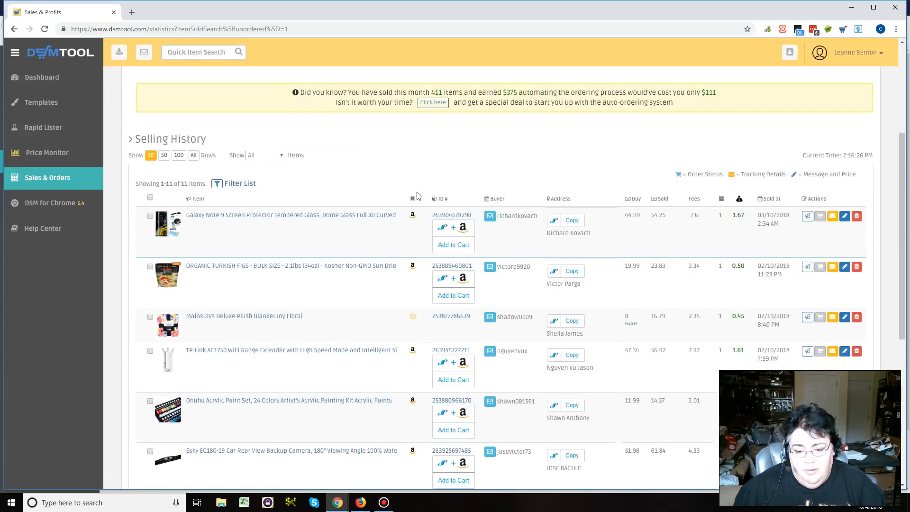
left_click(563, 140)
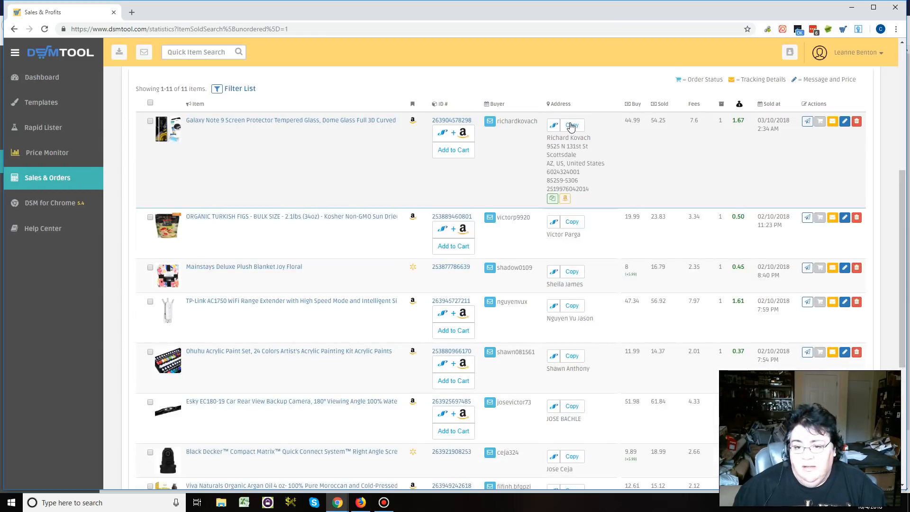
left_click(355, 124)
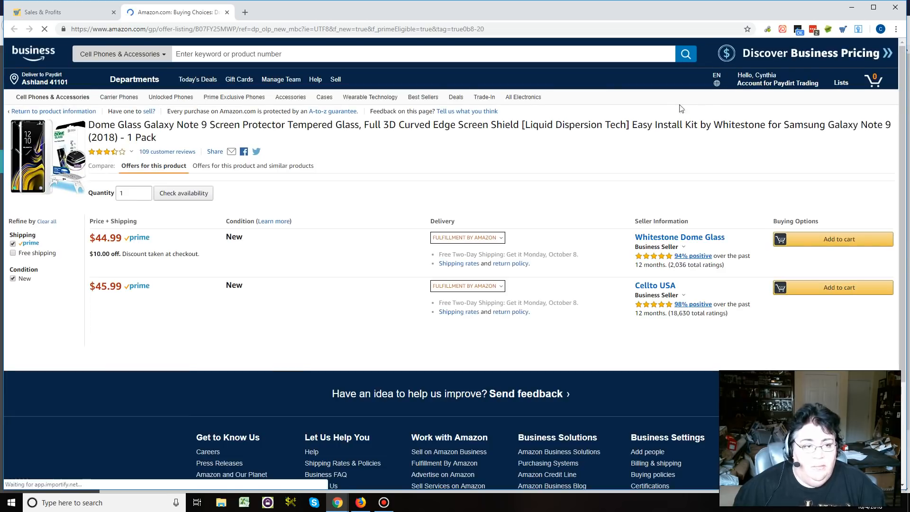
Return to the sales list and view the buyer's shipping address and ordering options for the Galaxy Note 9 screen protector order
left_click(48, 13)
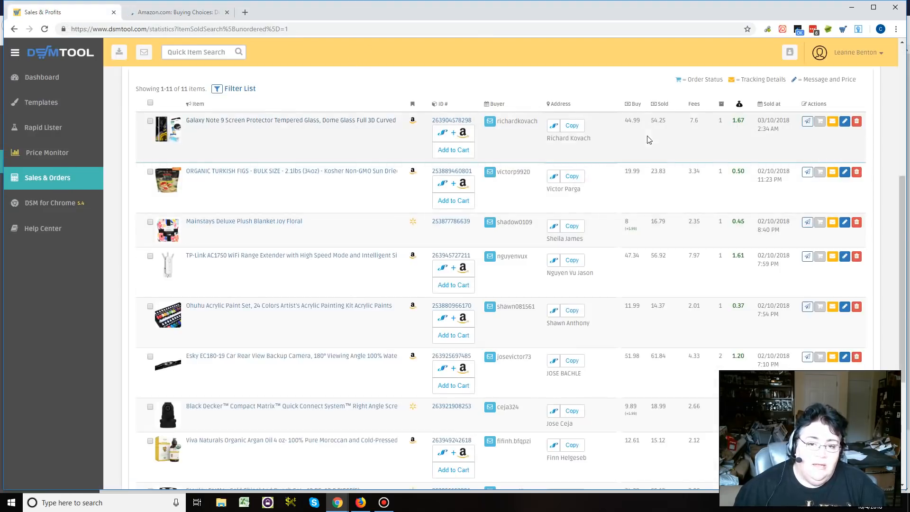
mouse_move(573, 133)
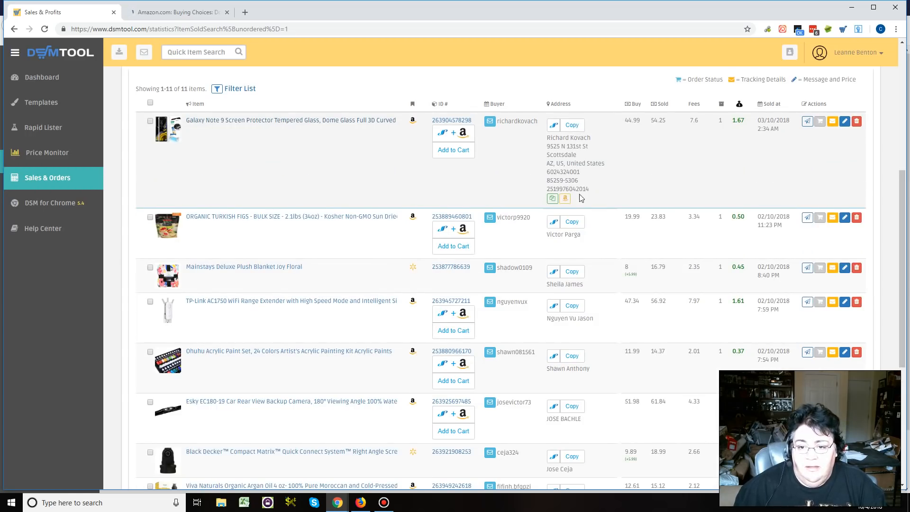
left_click(453, 152)
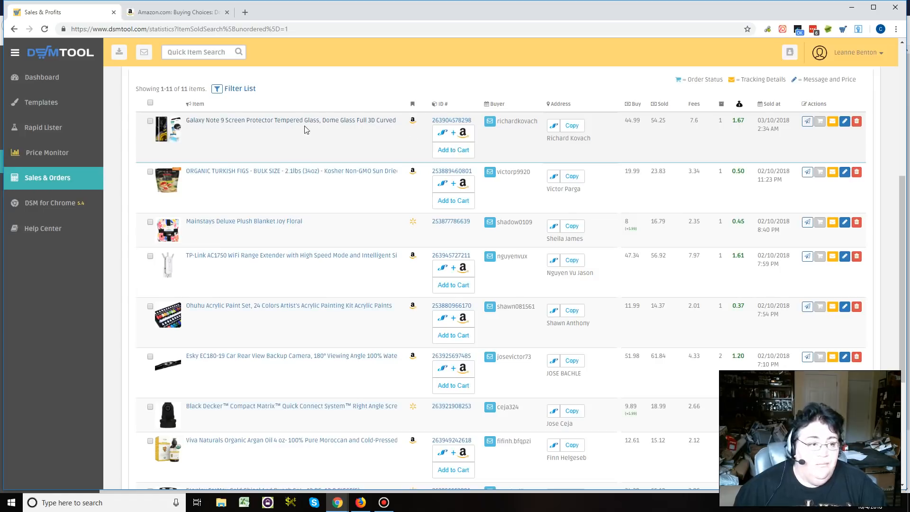
scroll(309, 130, "up", 5)
scroll(100, 72, "up", 1)
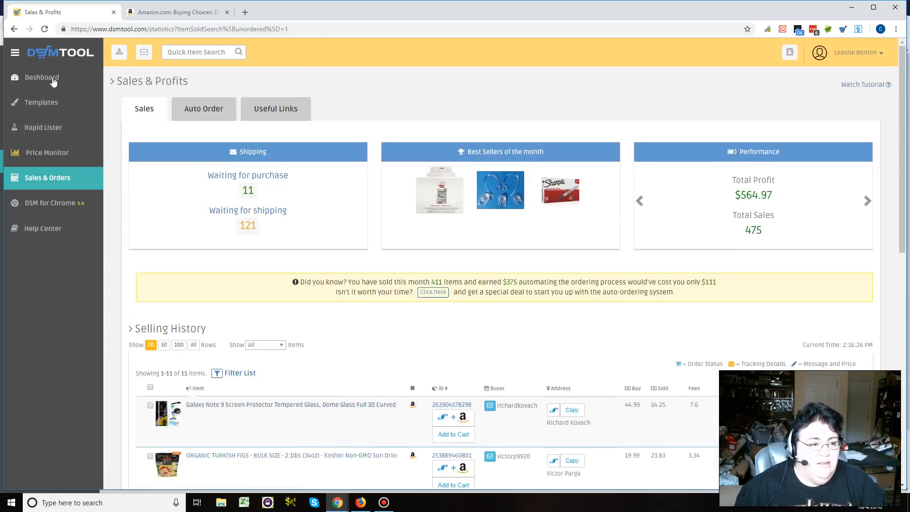
From the dashboard, open the items out of stock for more than 10 days and sort them by number sold
left_click(42, 77)
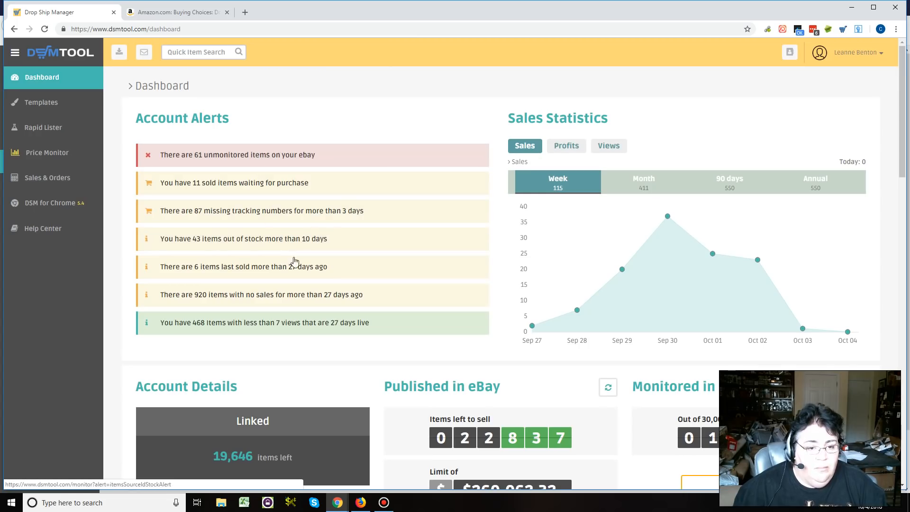
left_click(243, 239)
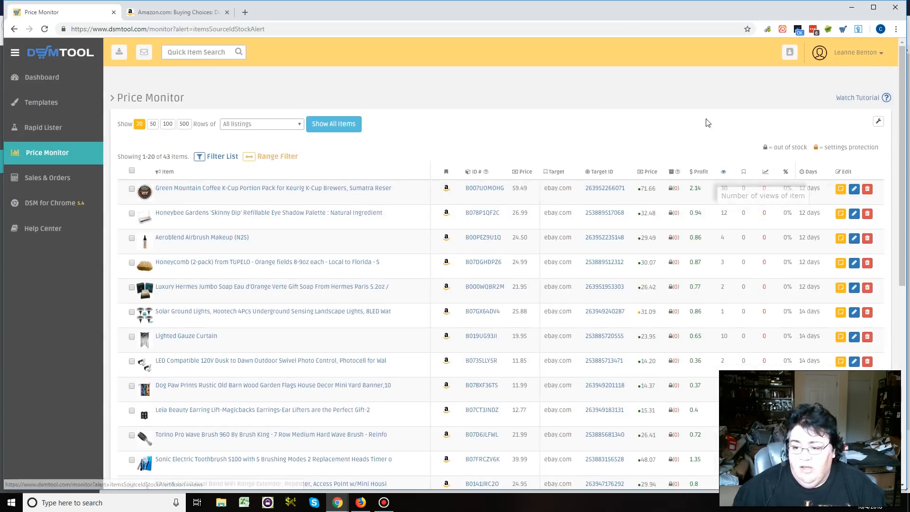
scroll(664, 133, "down", 4)
scroll(768, 168, "up", 4)
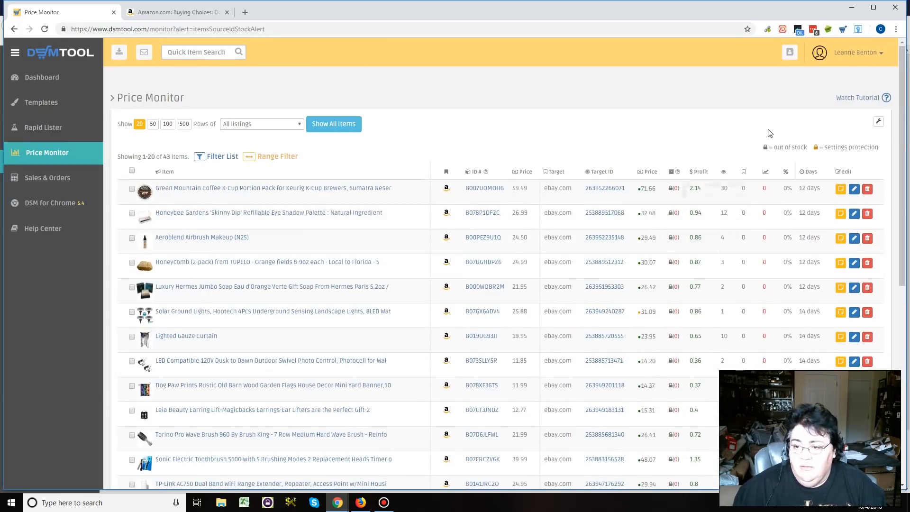
left_click(766, 174)
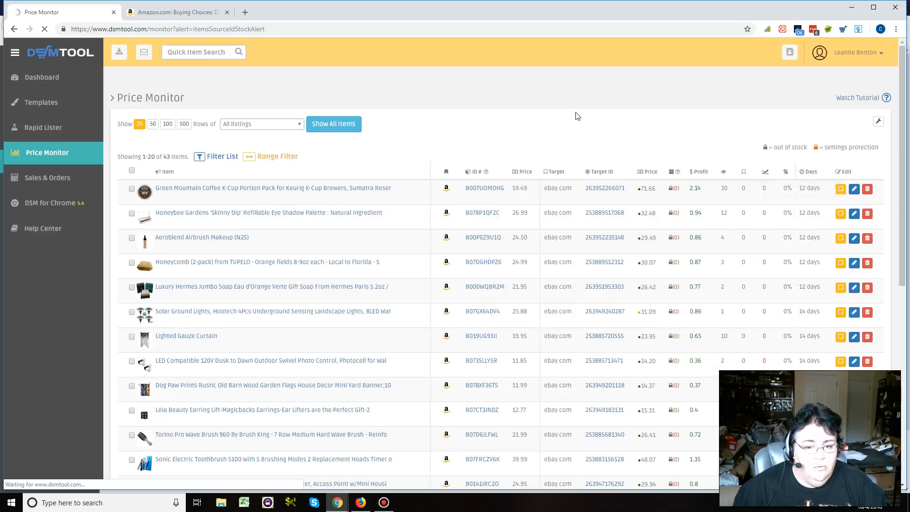
Show 50 rows per page, look through the out-of-stock items, and sort them by days listed
left_click(153, 125)
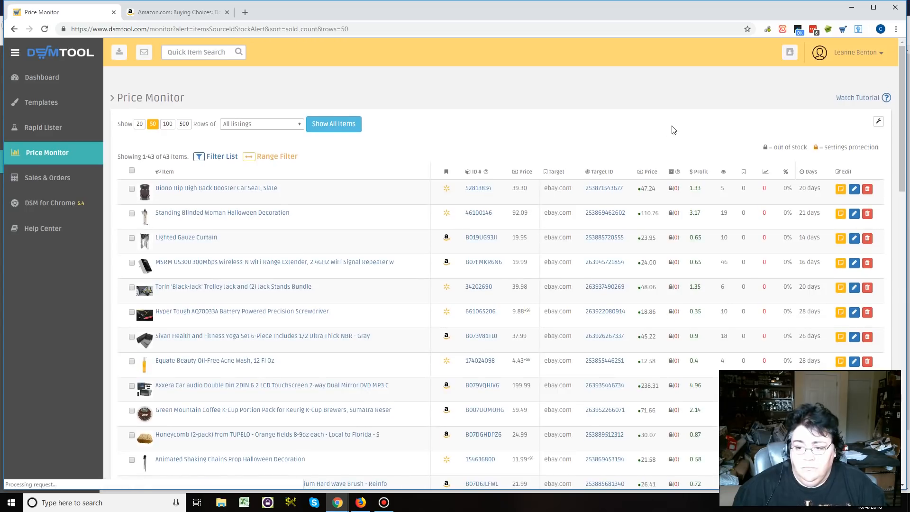
left_click_drag(902, 160, 909, 416)
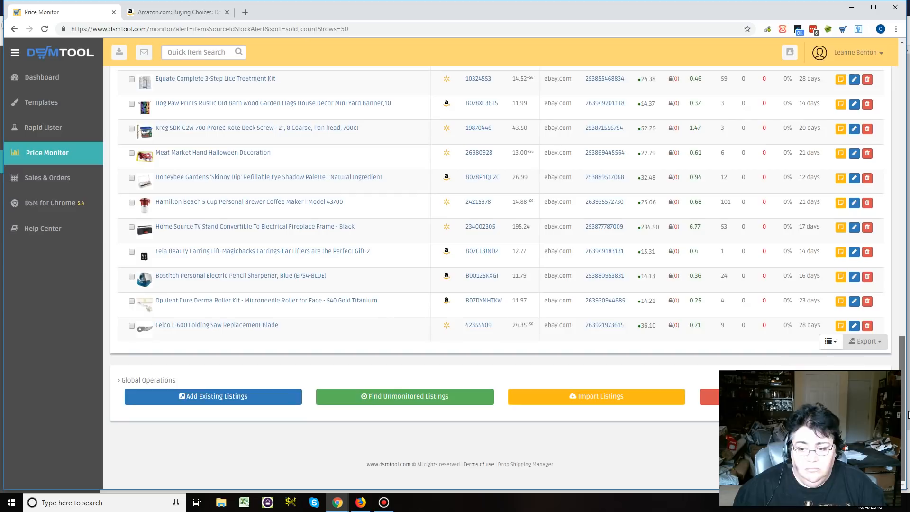
left_click_drag(909, 402, 897, 60)
left_click(814, 175)
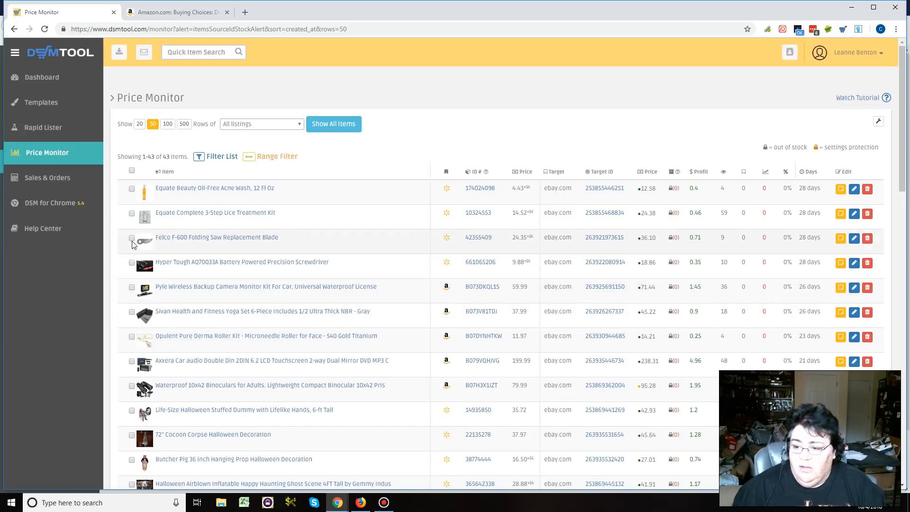
Remove the four 28-day-old out-of-stock items from the monitor and end their eBay listings
left_click(132, 264)
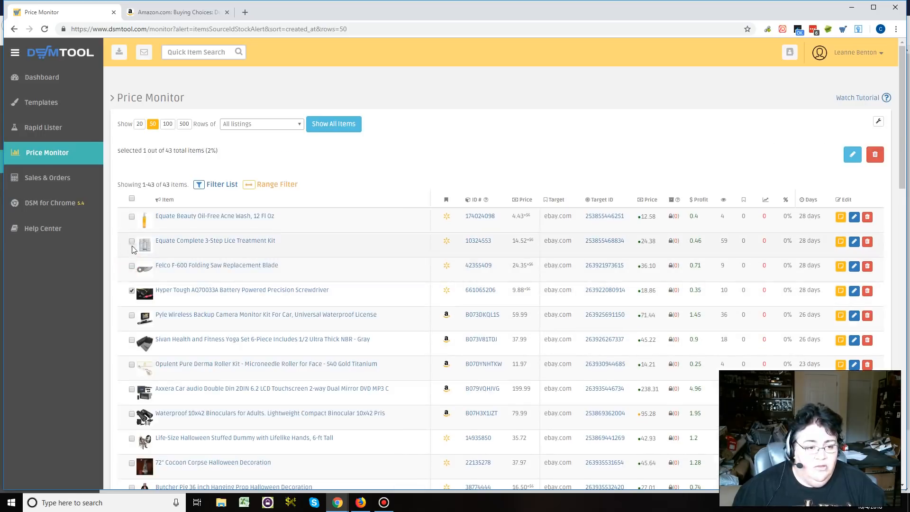
left_click(132, 266)
left_click(132, 242)
left_click(132, 217)
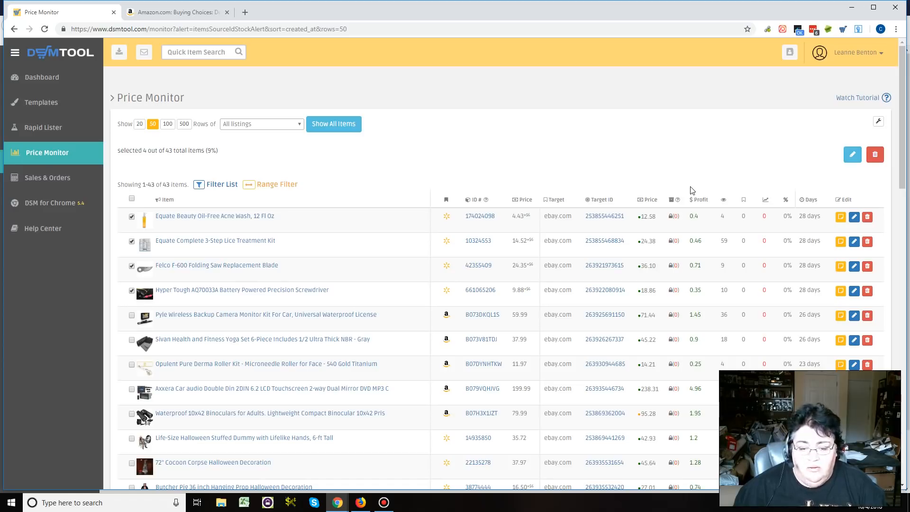
left_click(875, 154)
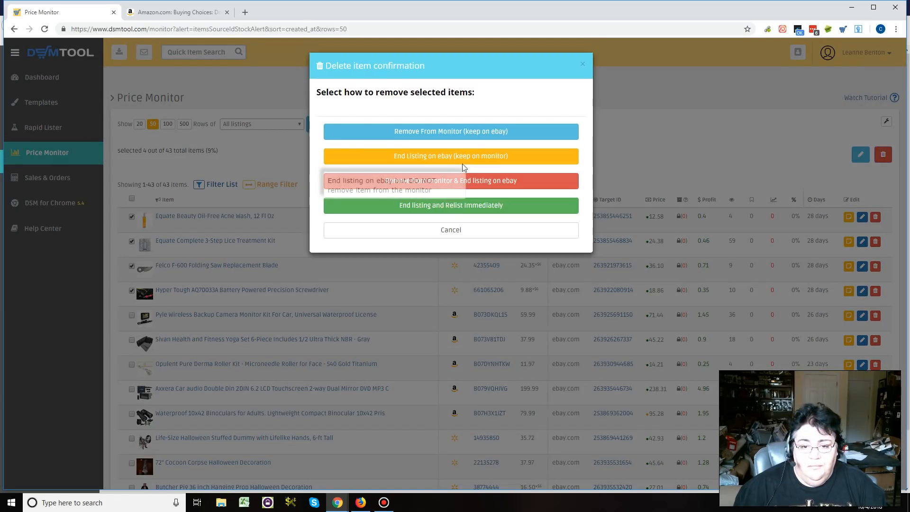
left_click(503, 183)
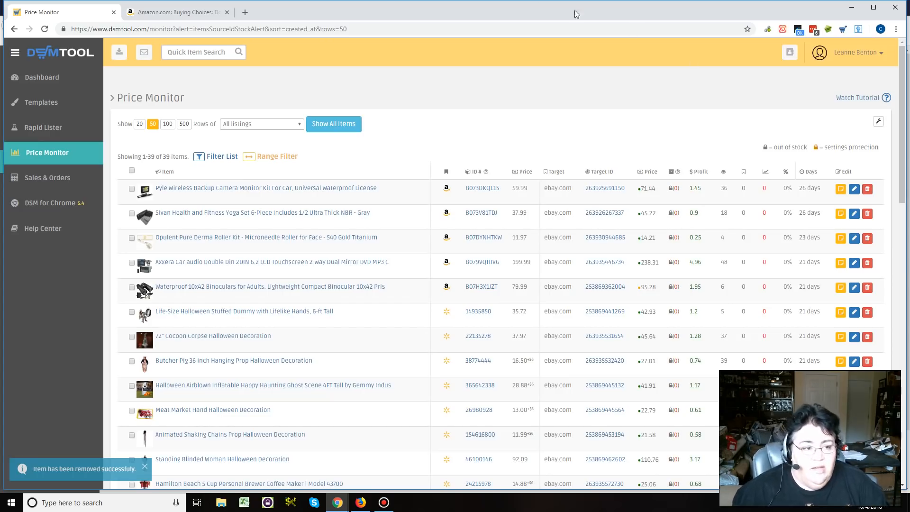
From the dashboard, open the items with less than 7 views that are 27 days live and review them at 100 rows per page
left_click(39, 78)
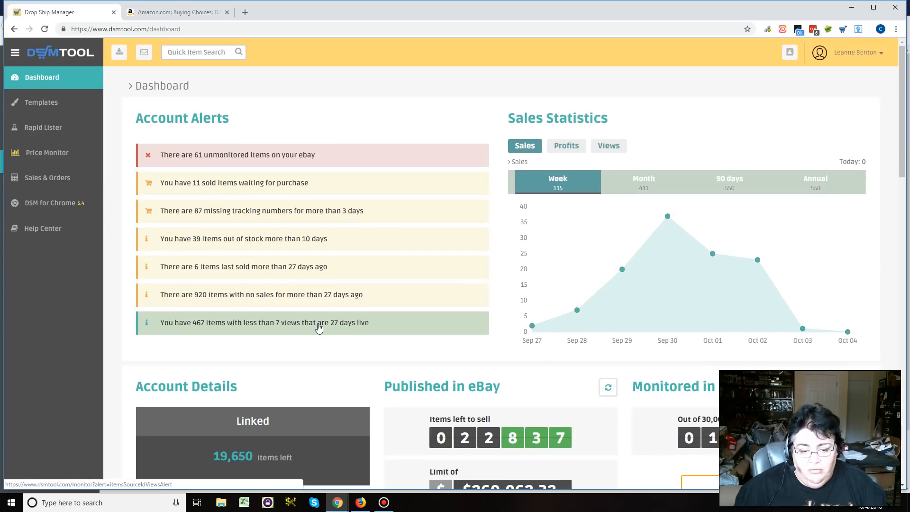
left_click(319, 326)
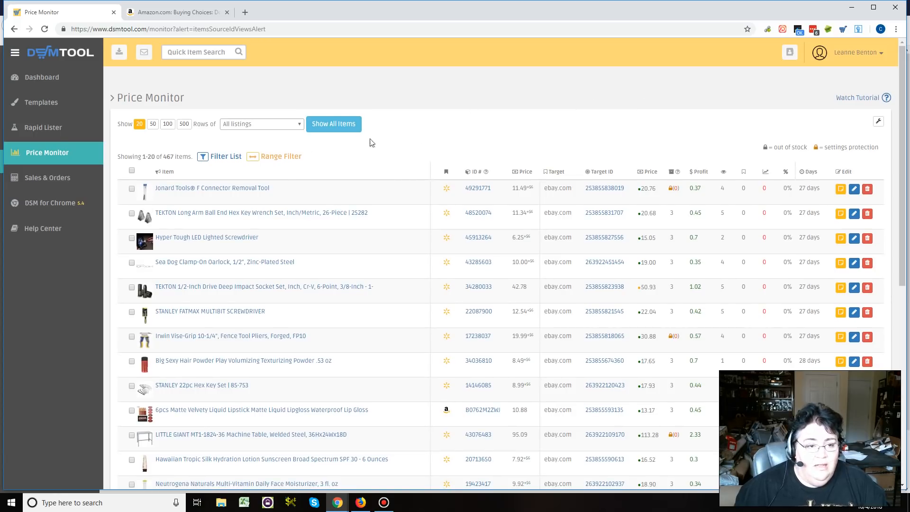
left_click(168, 124)
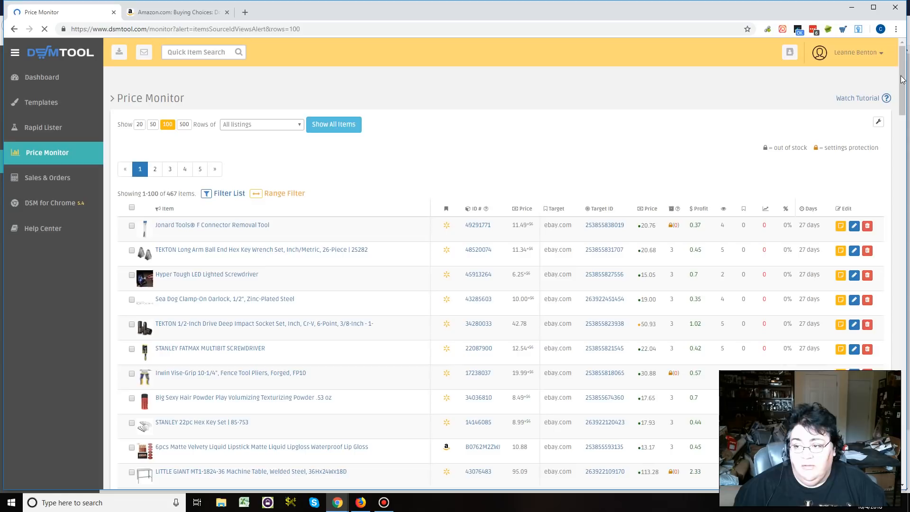
left_click_drag(903, 76, 903, 82)
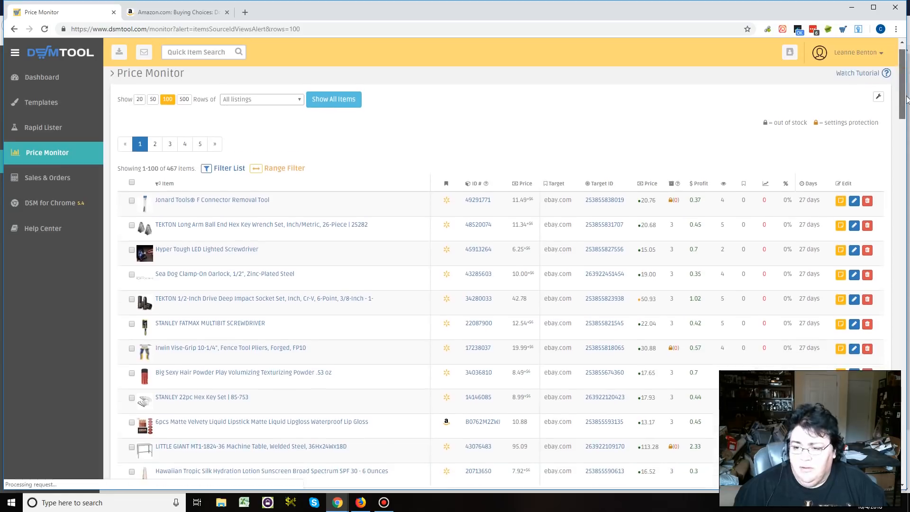
scroll(902, 82, "down", 2)
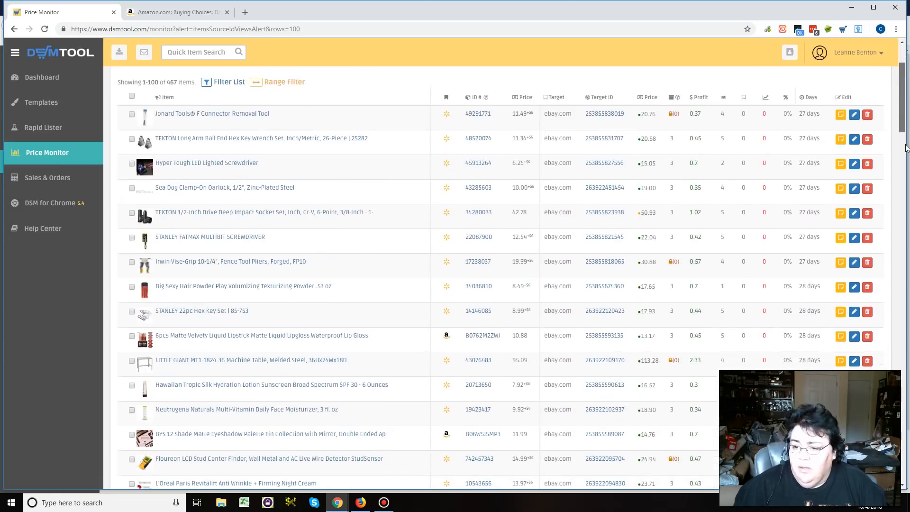
scroll(905, 148, "down", 7)
left_click_drag(905, 148, 906, 410)
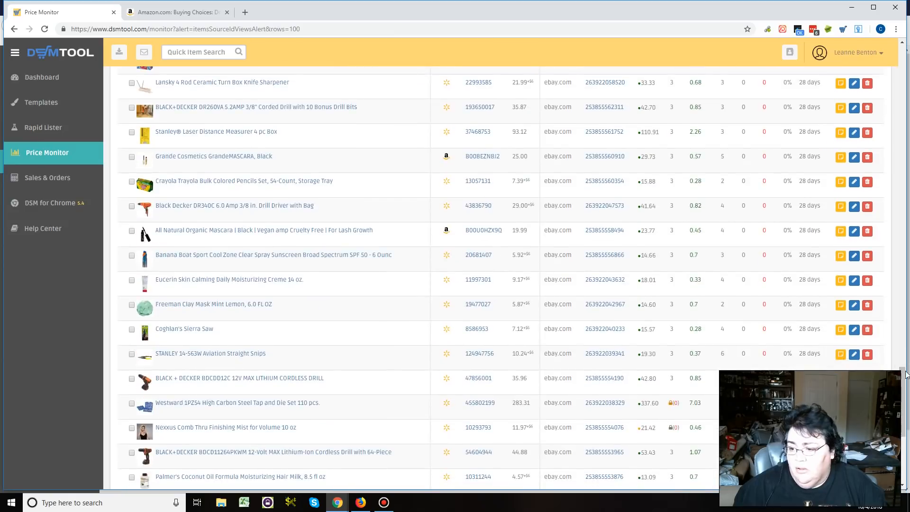
scroll(906, 385, "down", 6)
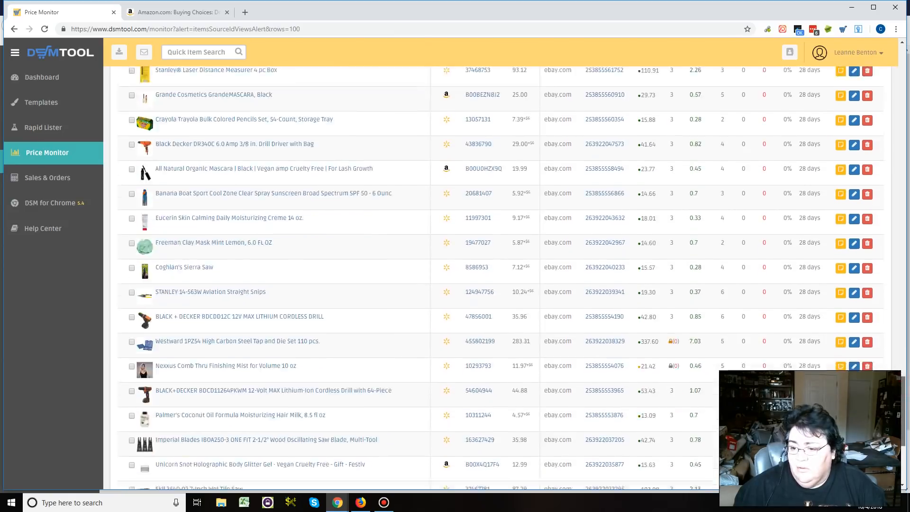
left_click_drag(904, 429, 882, 63)
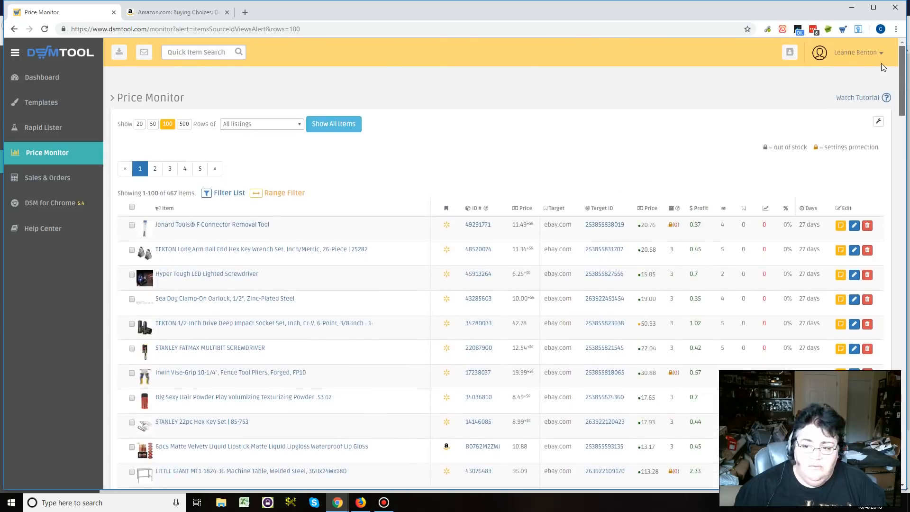
Select all 100 low-view items on the page, remove them from the monitor and end their eBay listings, waiting out the unresponsive page
left_click(132, 208)
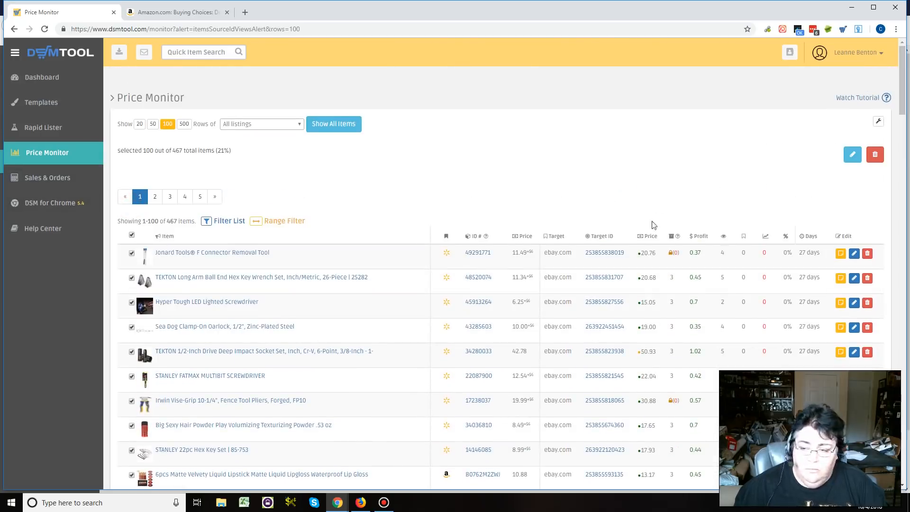
left_click(881, 155)
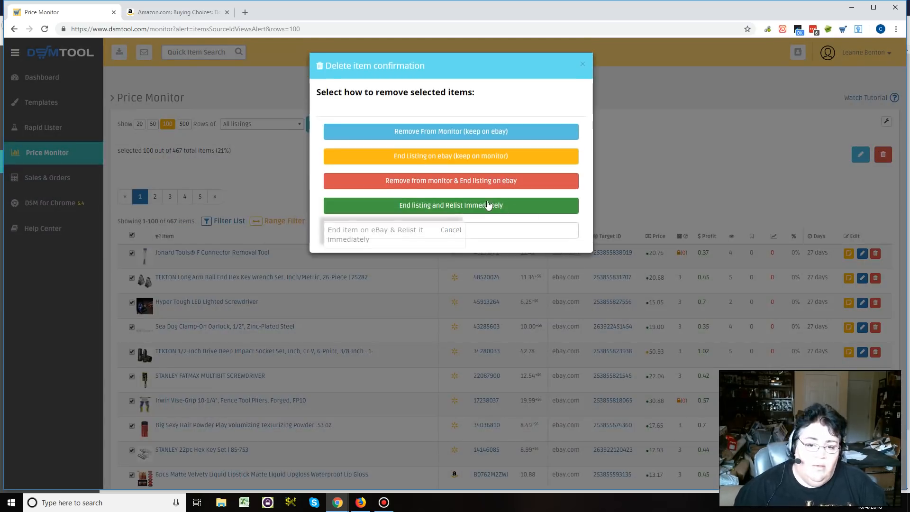
left_click(467, 181)
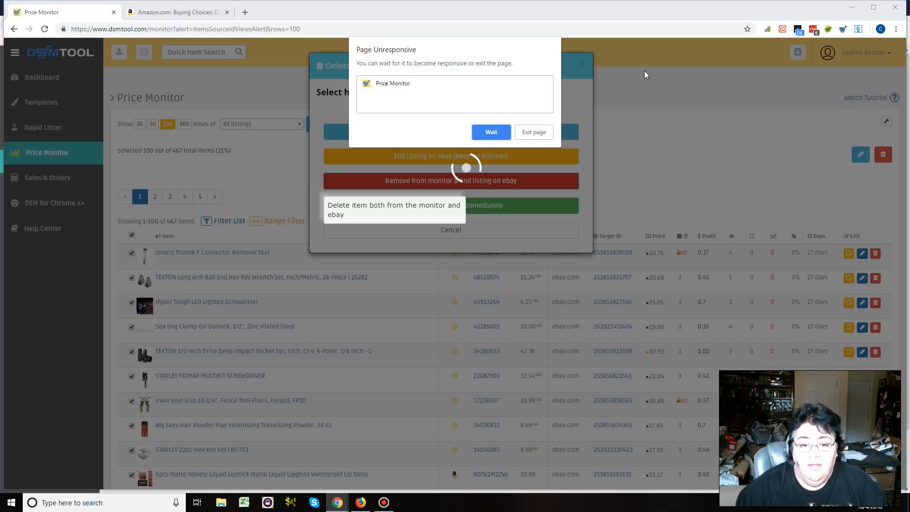
left_click(490, 130)
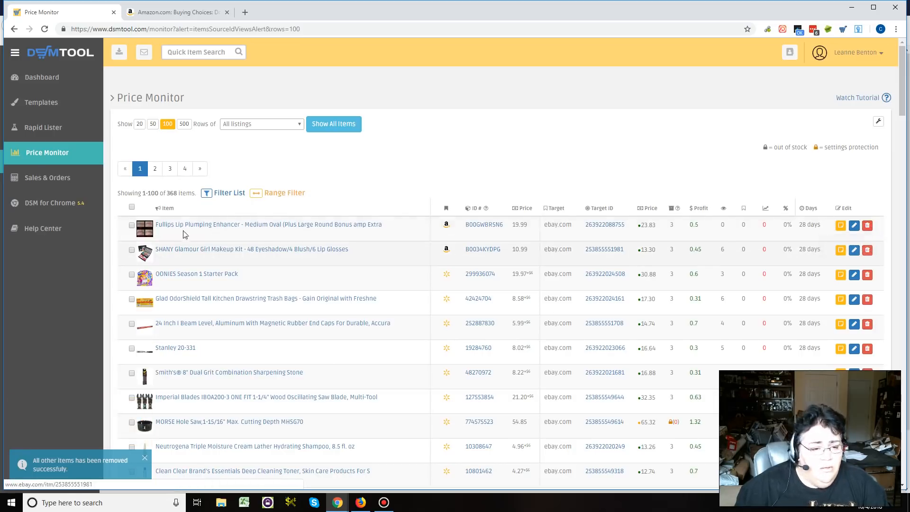
Remove the Fullips Lip Plumping Enhancer item from the monitor only, keeping it on eBay
left_click(868, 225)
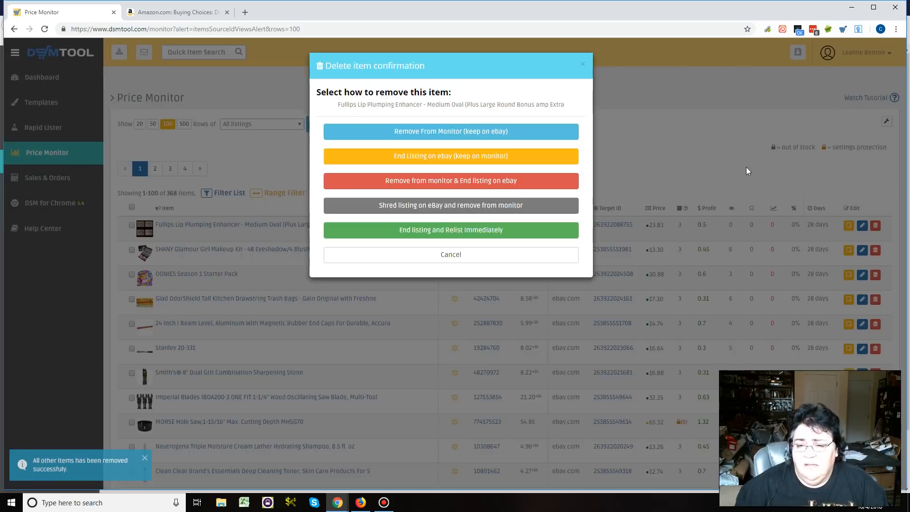
left_click(455, 135)
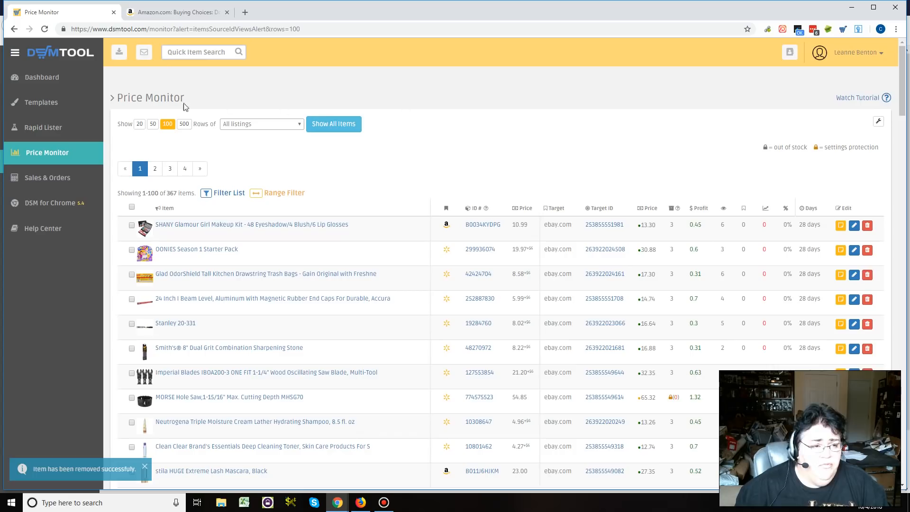
From the dashboard, open the items with no sales for more than 27 days
left_click(47, 76)
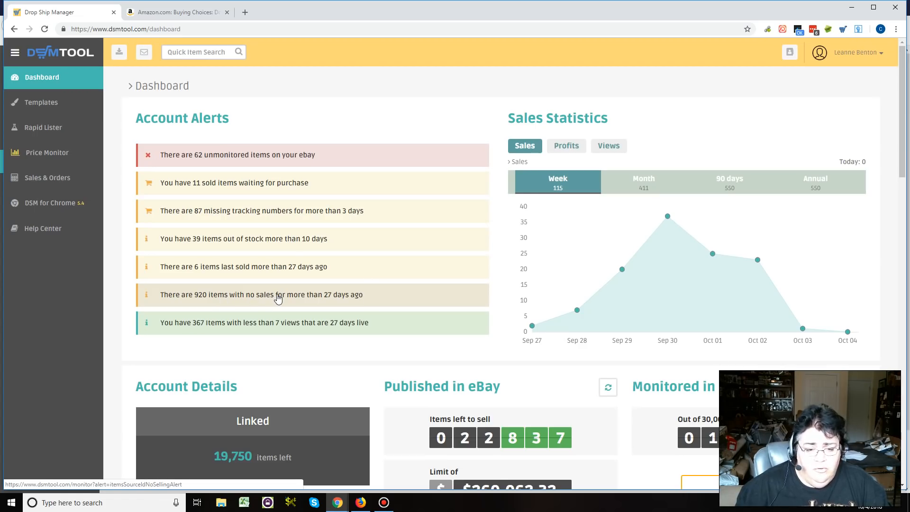
left_click(353, 296)
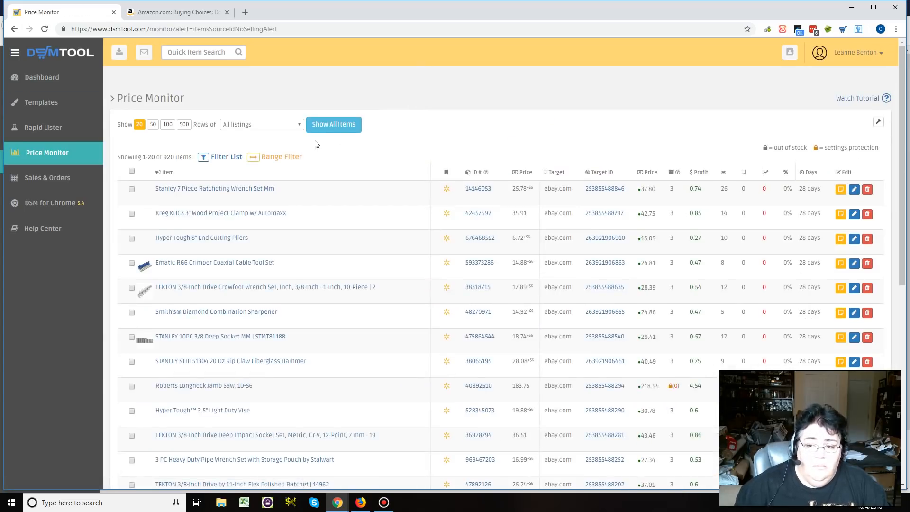
Sort the no-sales items by most views and update the Dremel US40-03 Ultra Saw Tool Kit with a desired profit of $1.00
left_click(725, 173)
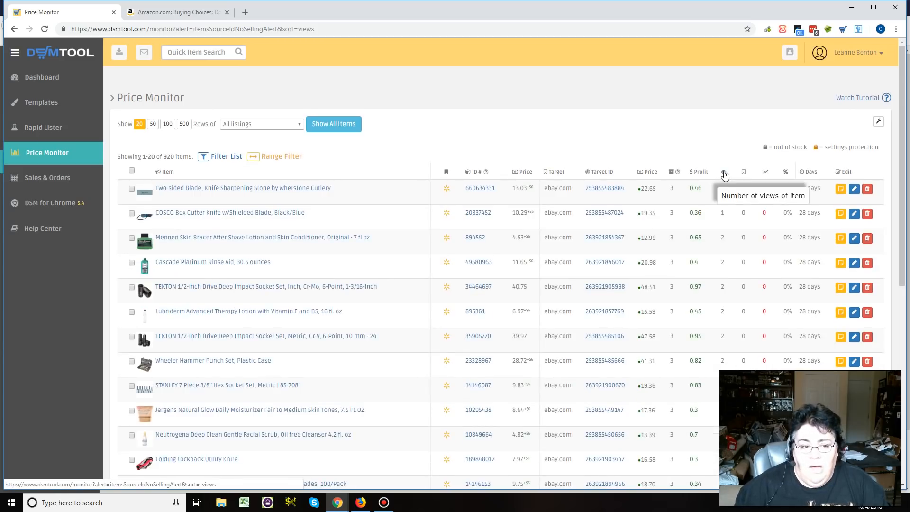
left_click(724, 173)
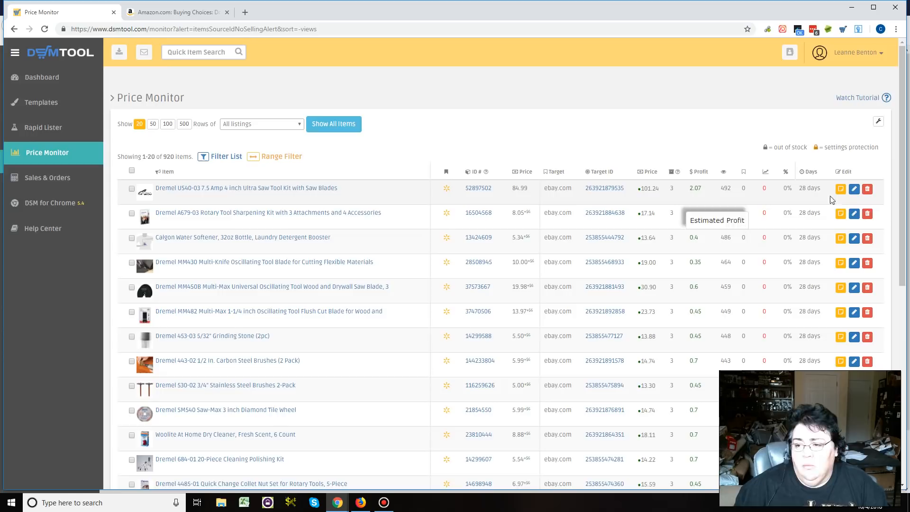
left_click(855, 190)
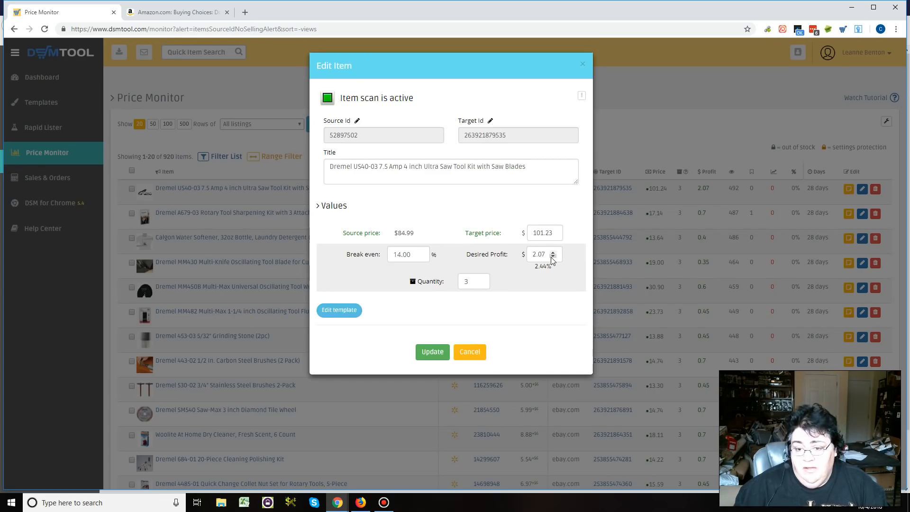
left_click_drag(544, 254, 512, 252)
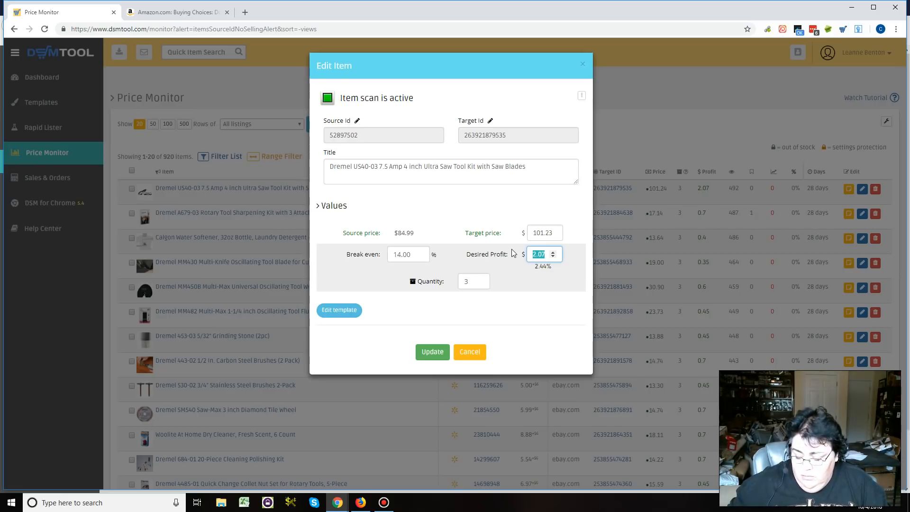
type("1.00")
left_click(549, 295)
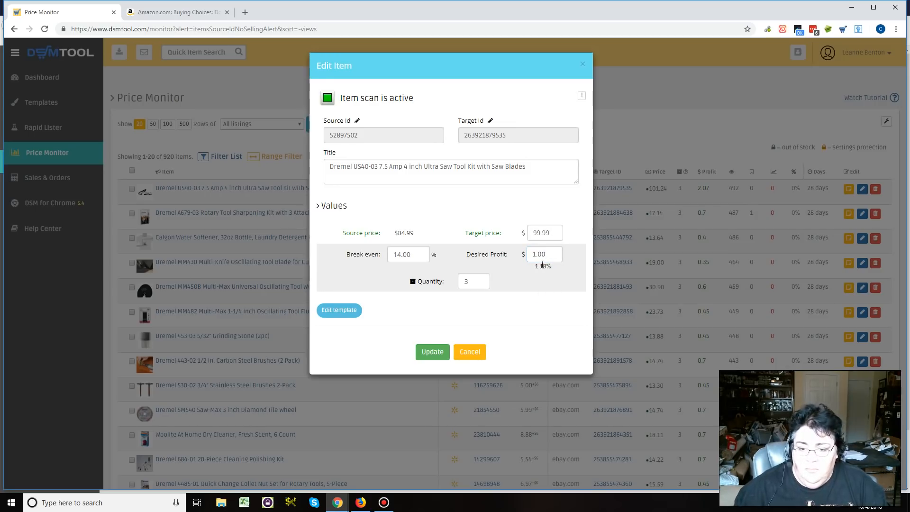
left_click(434, 352)
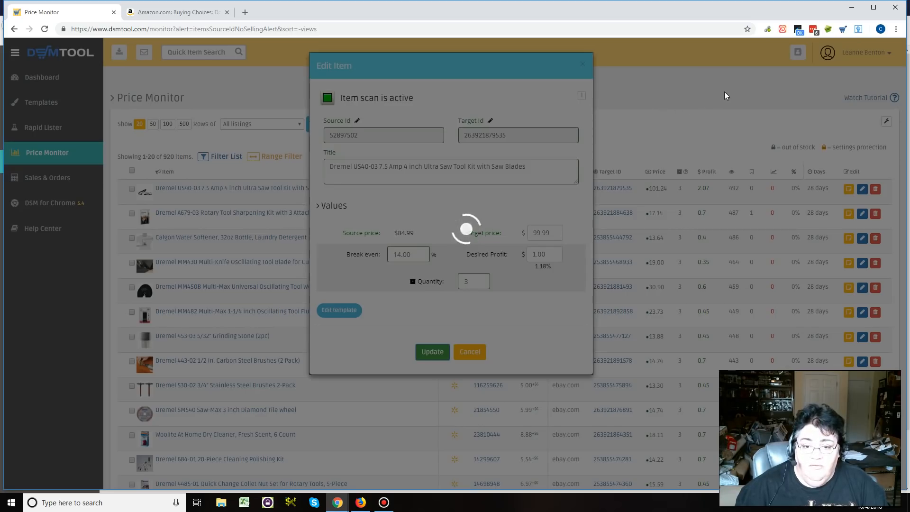
Close the Amazon page and load dsmtool.com in a new browser tab while the item update is still processing
left_click(227, 12)
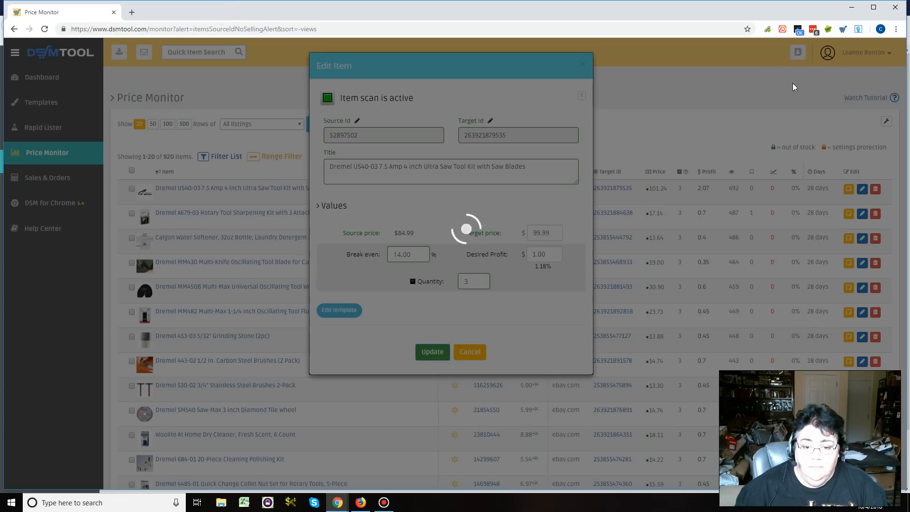
left_click(132, 13)
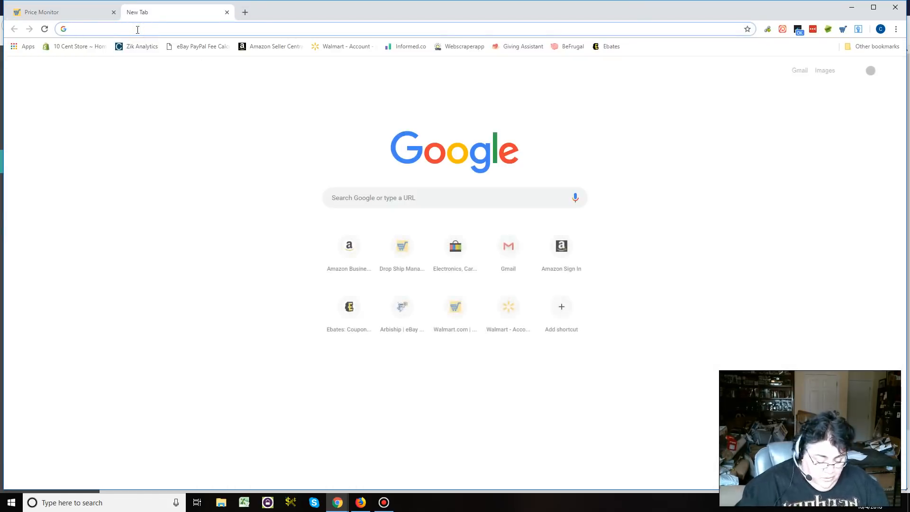
type("DSMTO")
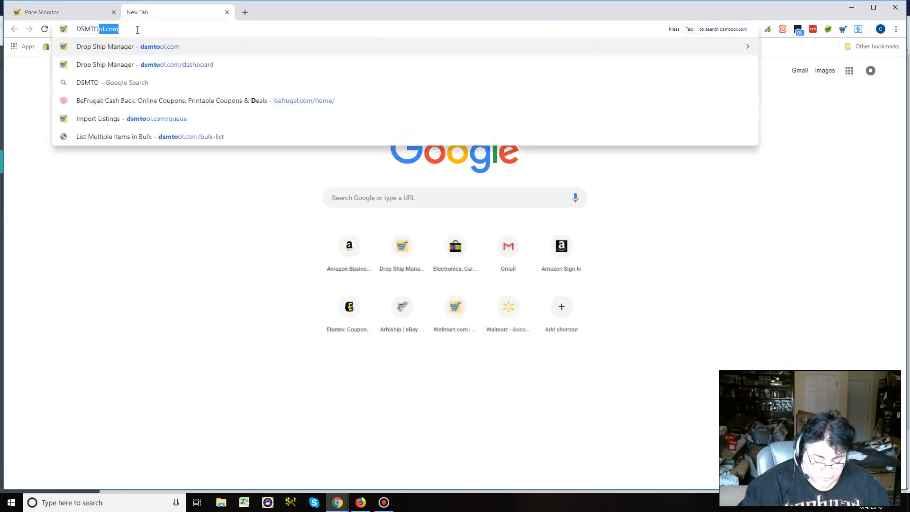
type("OL.COM")
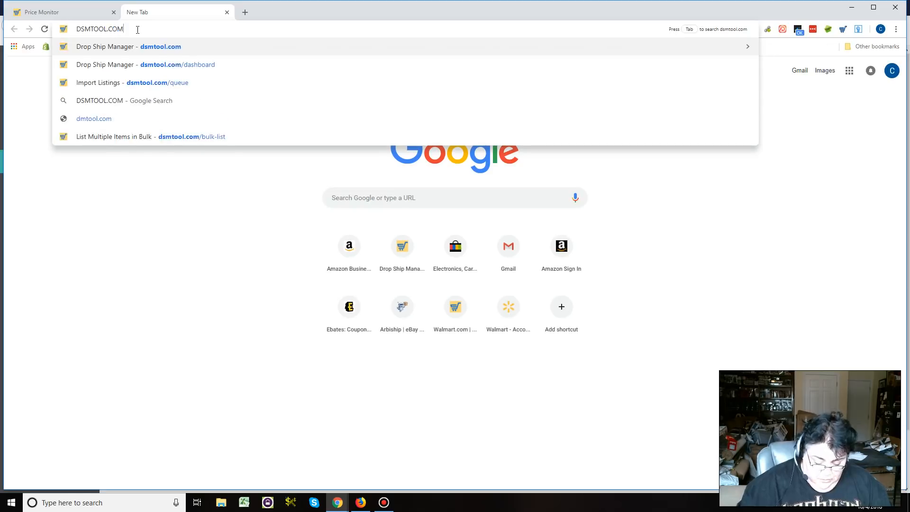
key("Return")
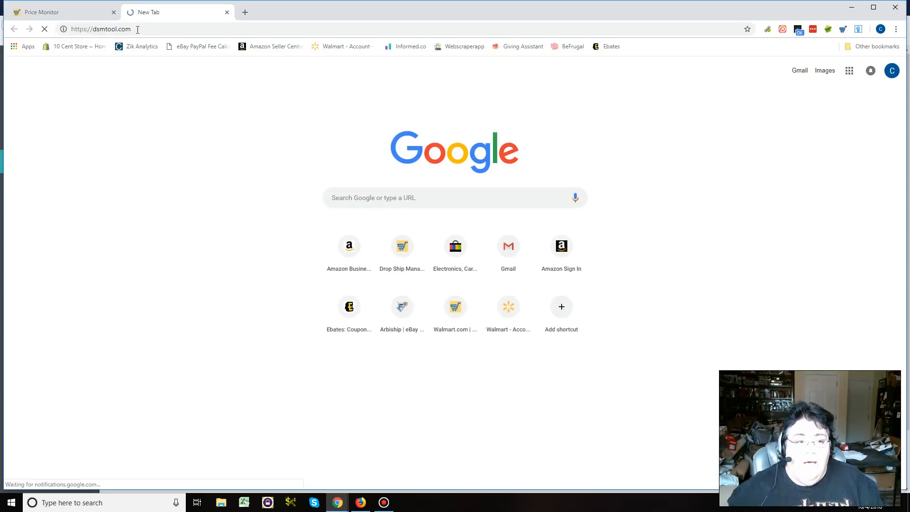
left_click(74, 12)
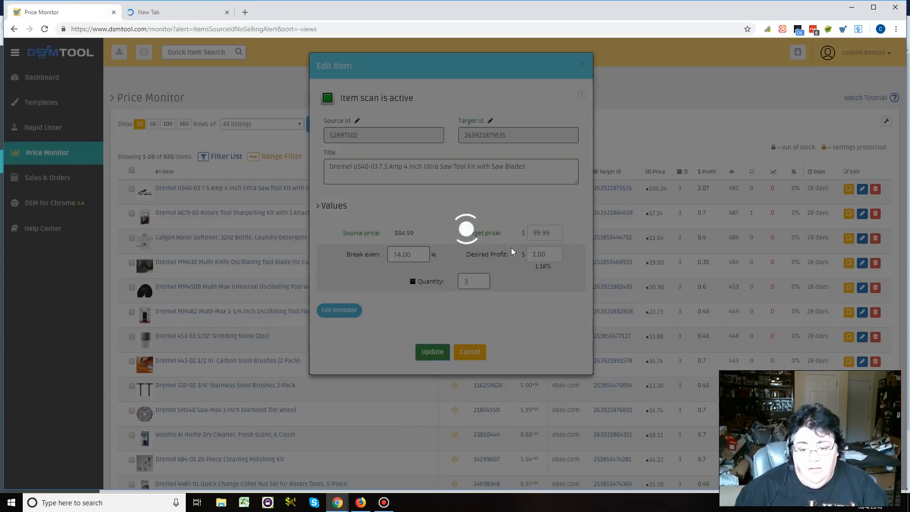
left_click(184, 14)
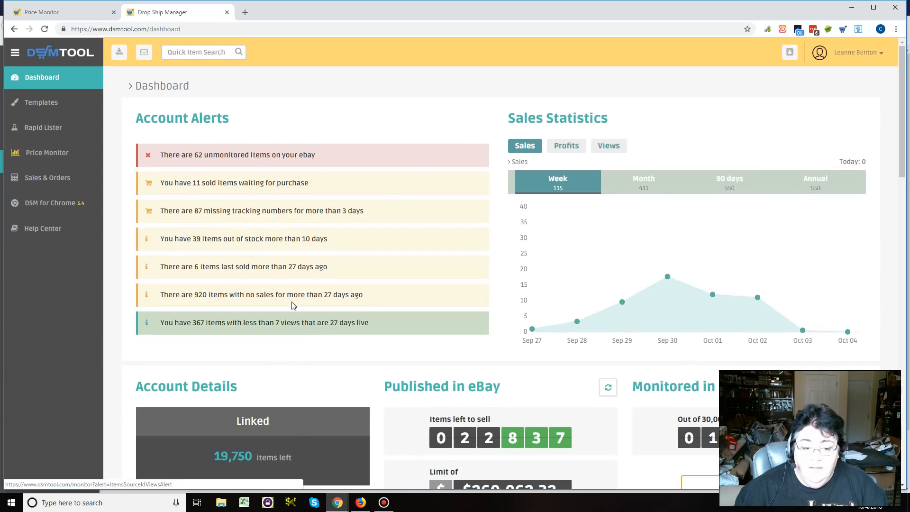
Open the items with no sales for more than 27 days and sort them by most views
left_click(279, 296)
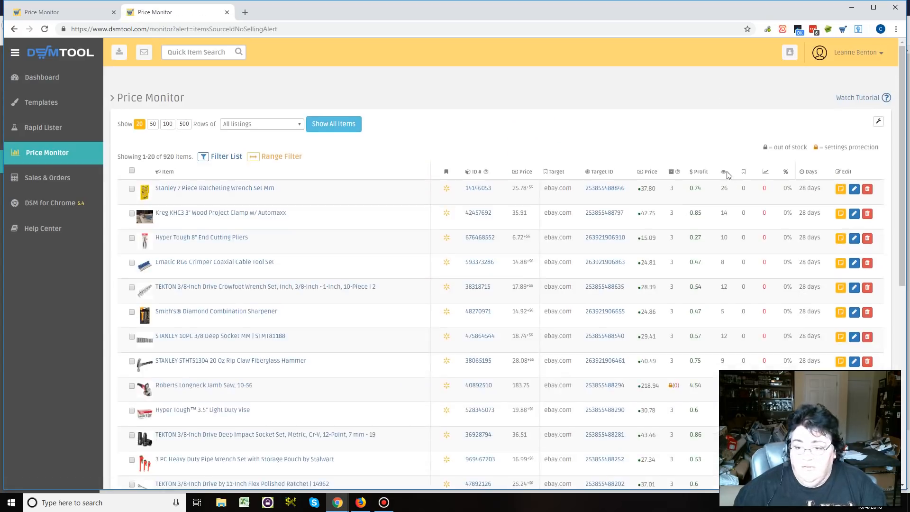
left_click(724, 170)
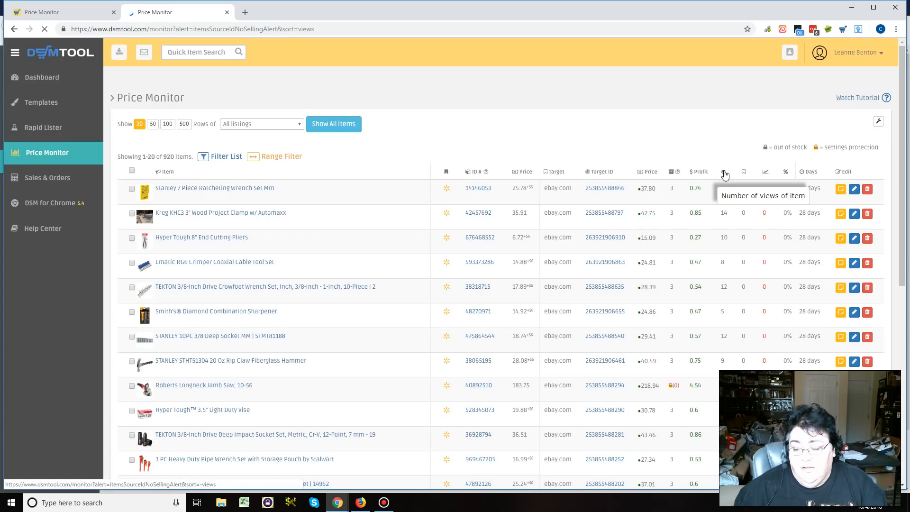
left_click(724, 173)
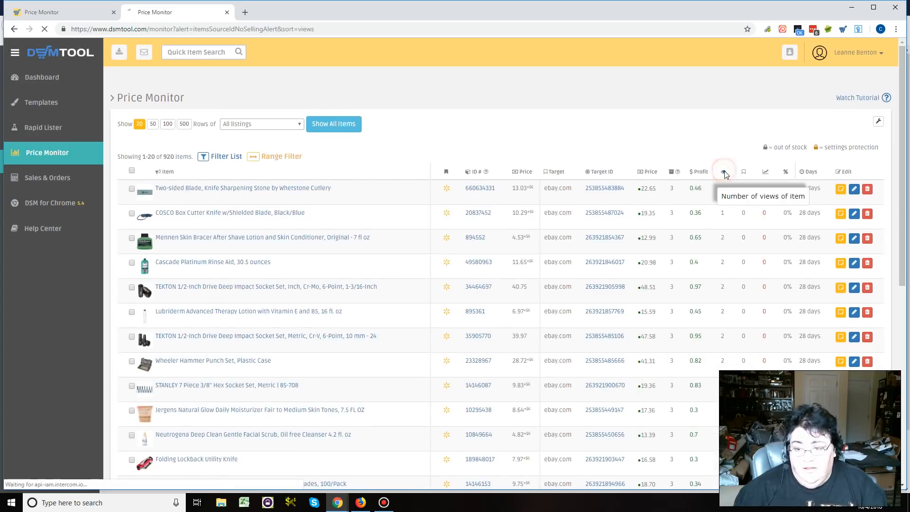
left_click(724, 171)
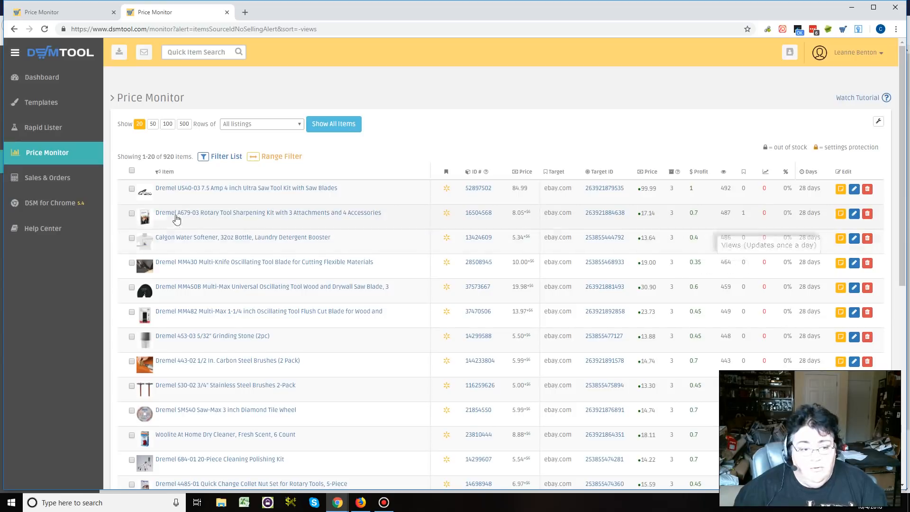
End the Dremel A679-03 Rotary Tool Sharpening Kit listing and relist it immediately
left_click(131, 213)
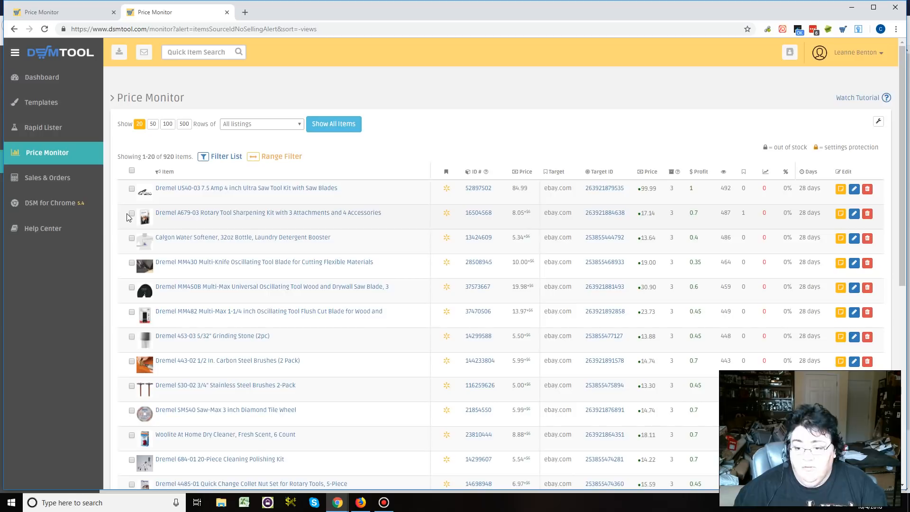
left_click(132, 214)
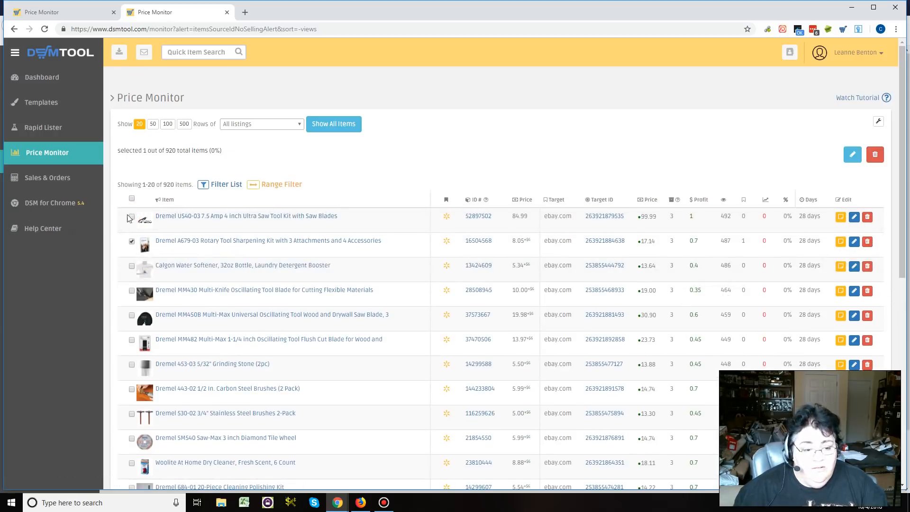
left_click(868, 242)
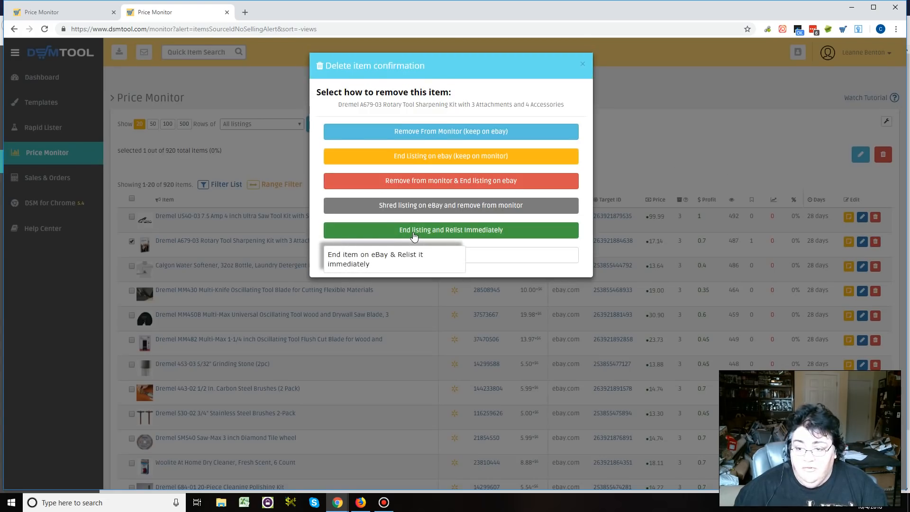
left_click(448, 231)
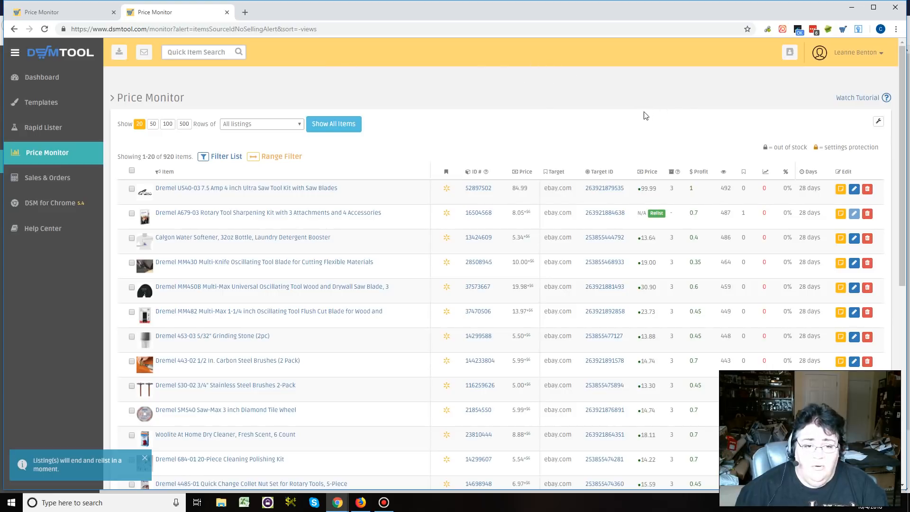
From the dashboard, open the items last sold more than 27 days ago and remove the MSA Fas-Trac III suspension from both monitor and eBay
left_click(31, 77)
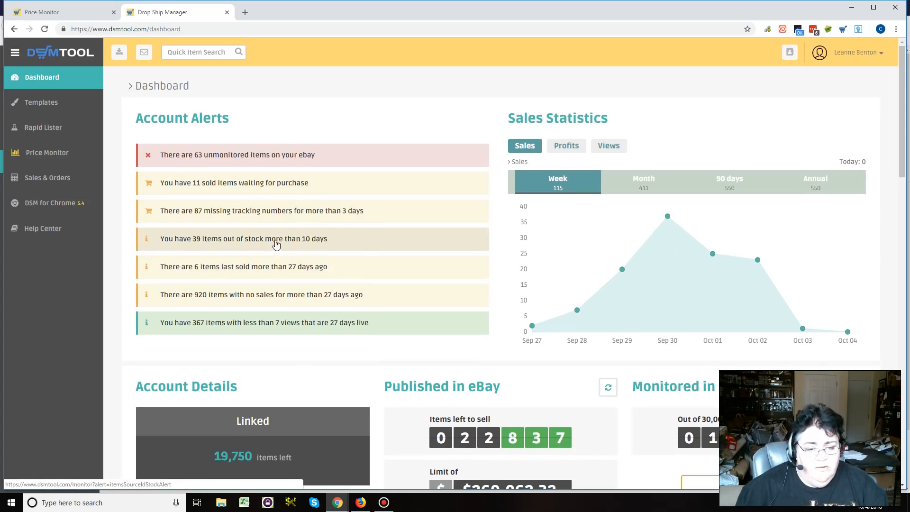
left_click(262, 269)
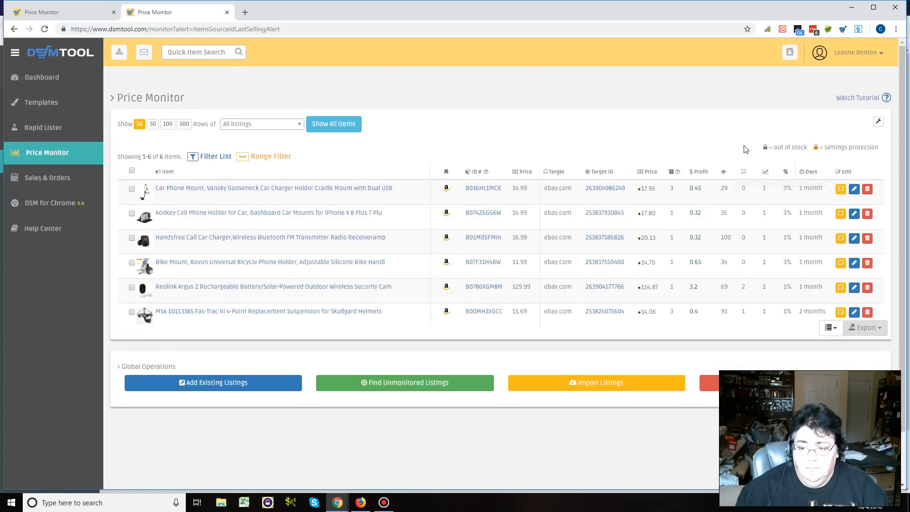
scroll(756, 149, "down", 1)
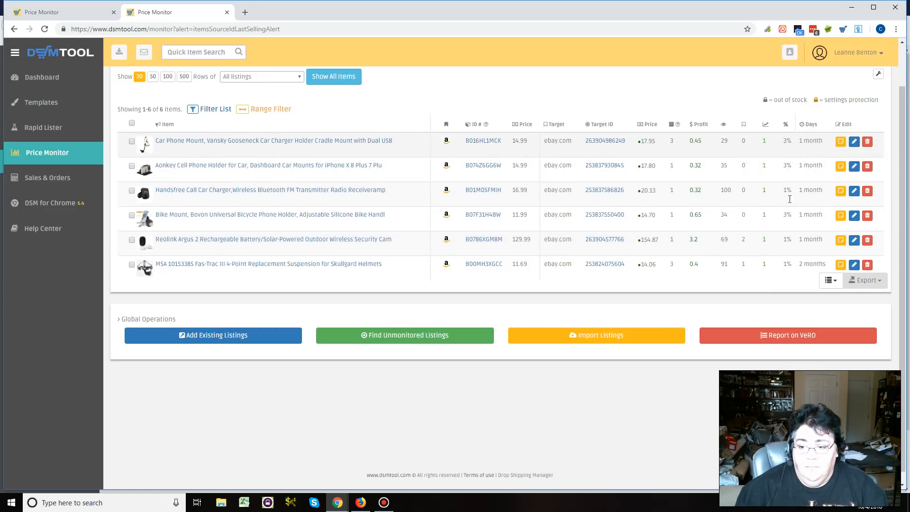
mouse_move(766, 265)
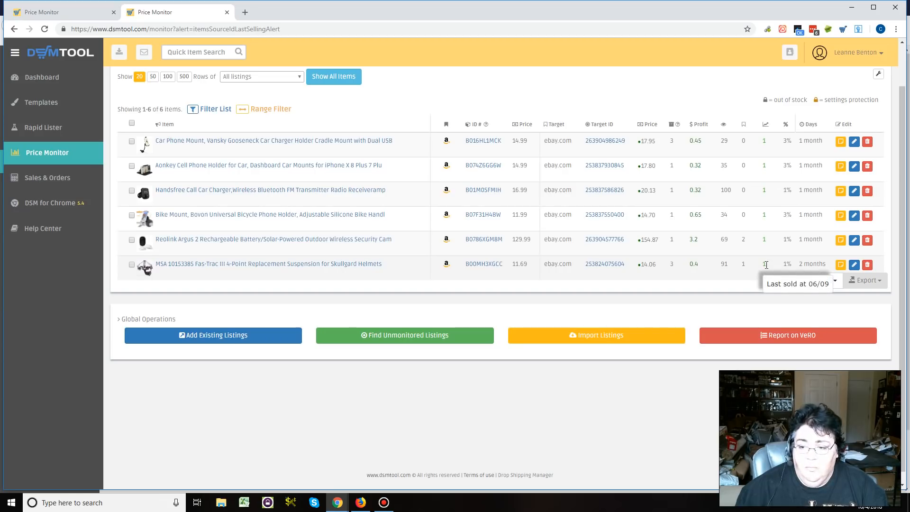
left_click(868, 265)
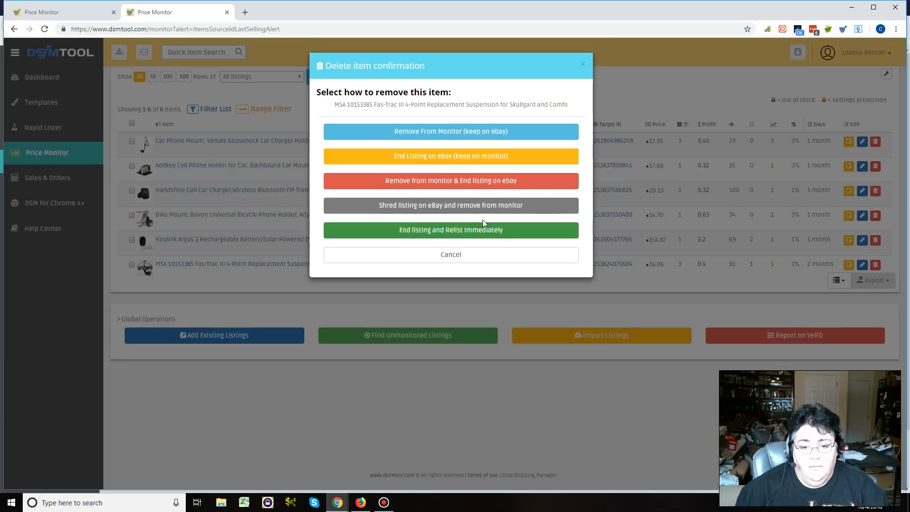
left_click(407, 183)
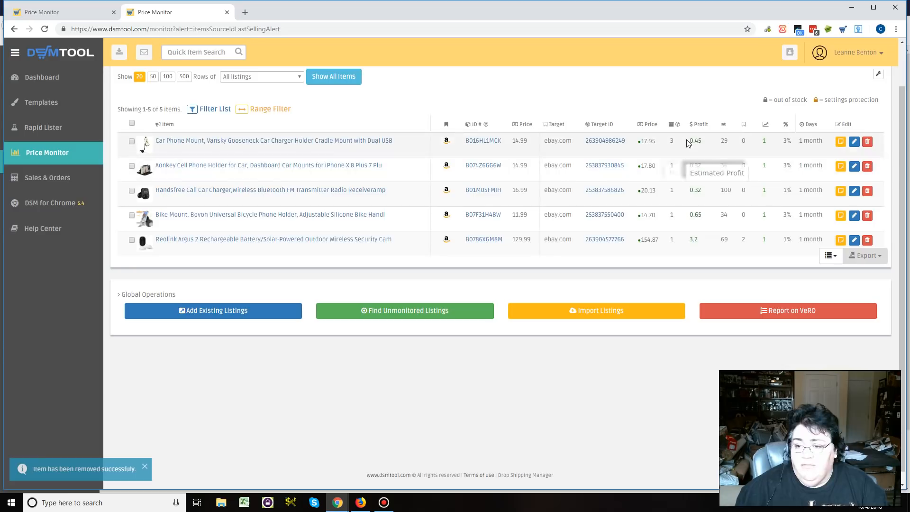
Select all remaining items last sold more than 27 days ago, end their listings and relist them immediately
left_click(132, 123)
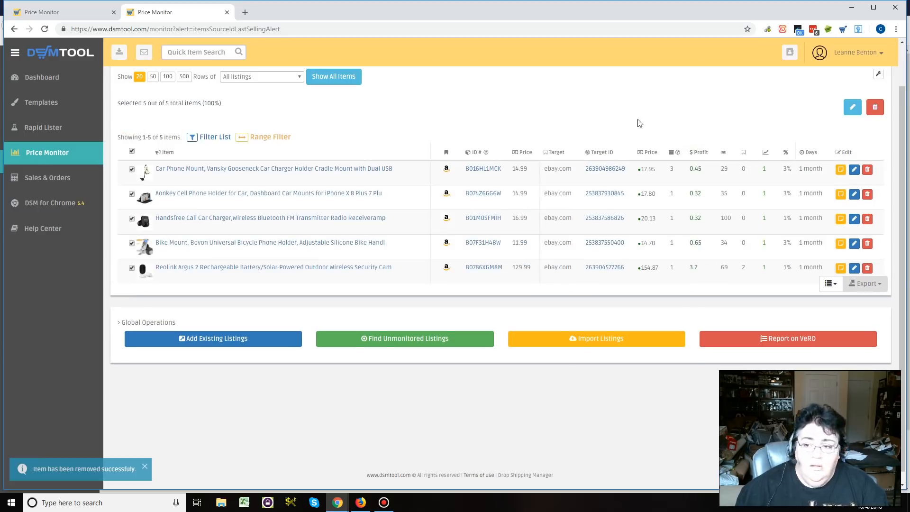
left_click(876, 107)
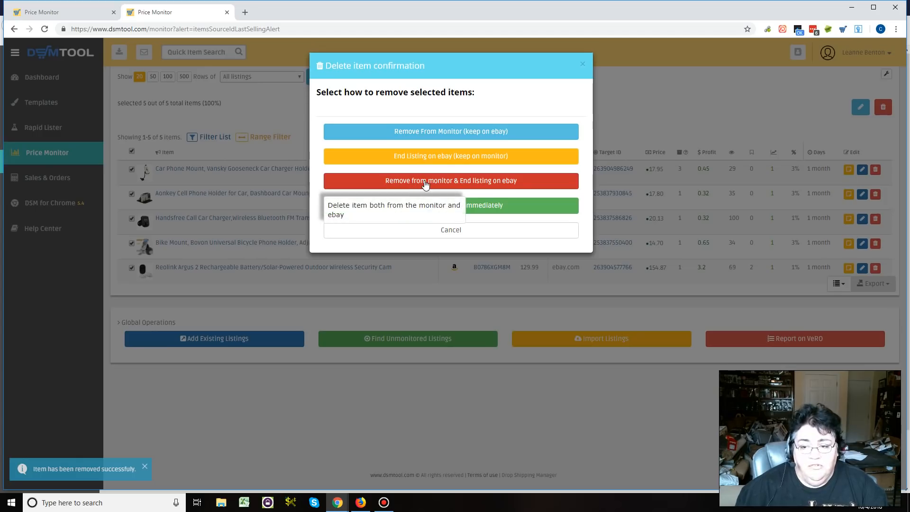
left_click(485, 207)
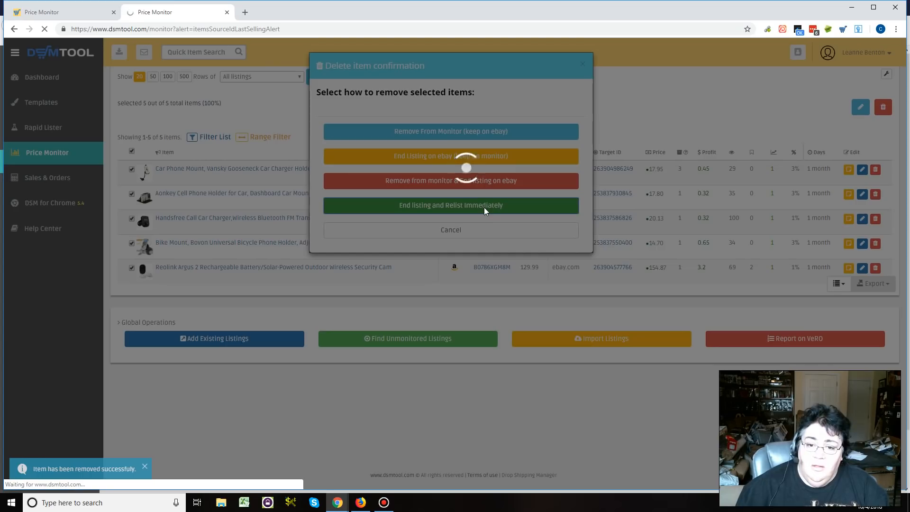